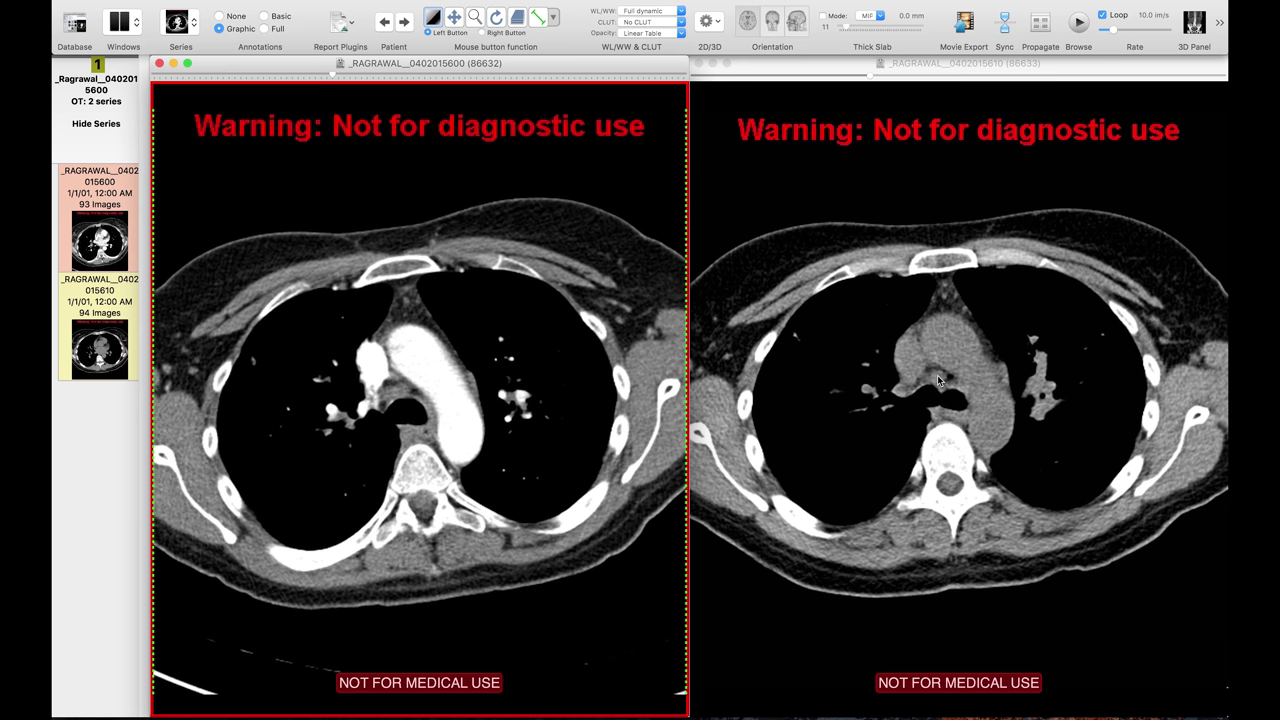
Step: Page both synced chest series from the aortic arch to the pulmonary artery, with the non-contrast viewer active
{"action": "scroll", "coordinate": [578, 423], "scroll_direction": "down", "scroll_amount": 5}
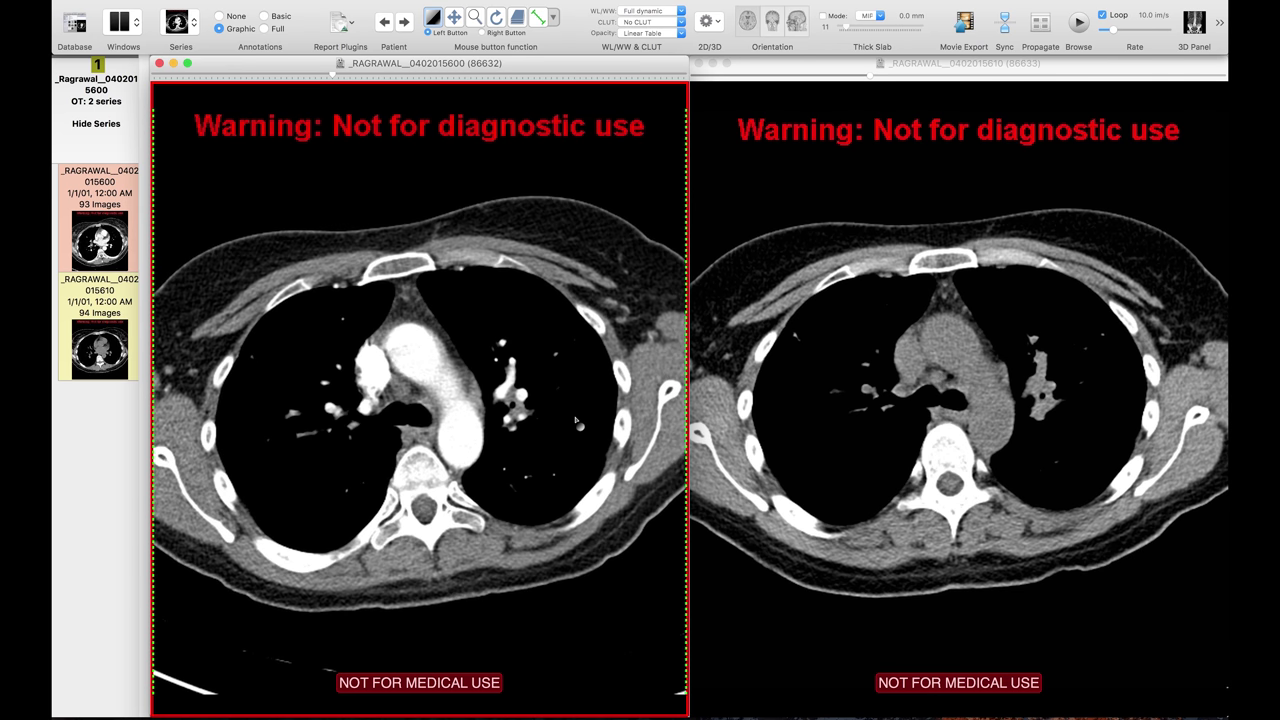
{"action": "scroll", "coordinate": [576, 423], "scroll_direction": "up", "scroll_amount": 2}
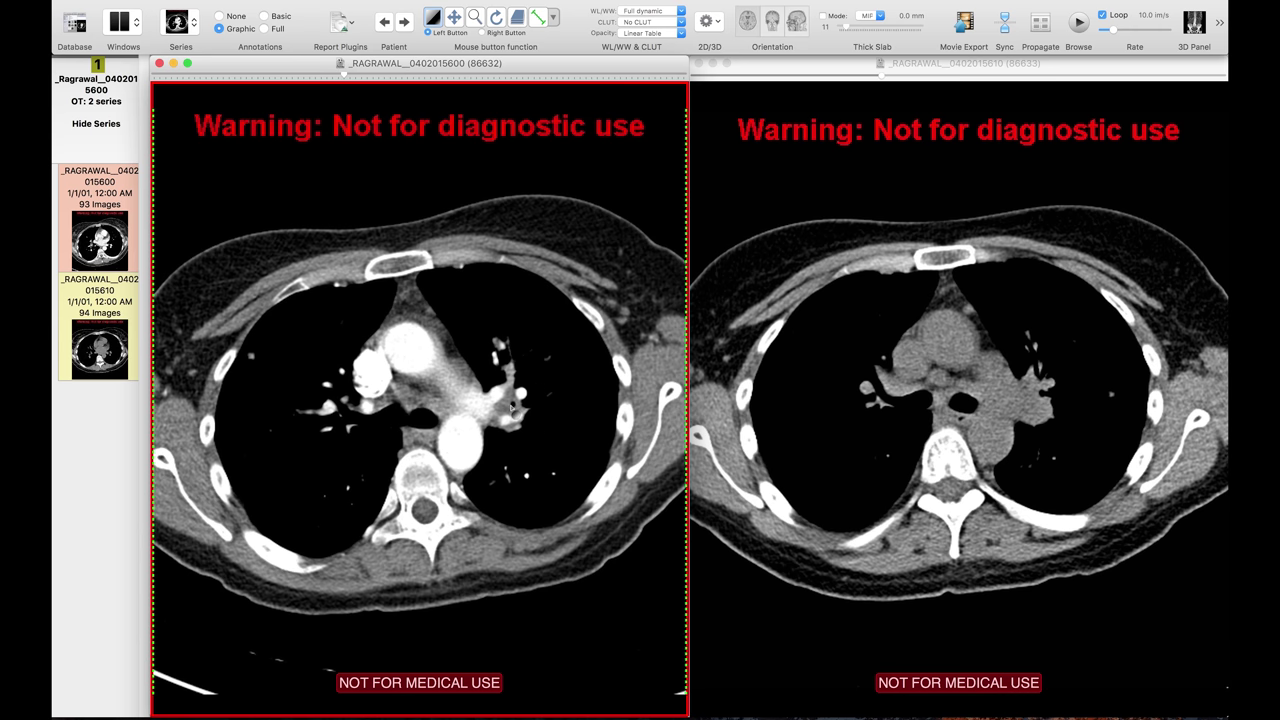
{"action": "scroll", "coordinate": [512, 415], "scroll_direction": "down", "scroll_amount": 4}
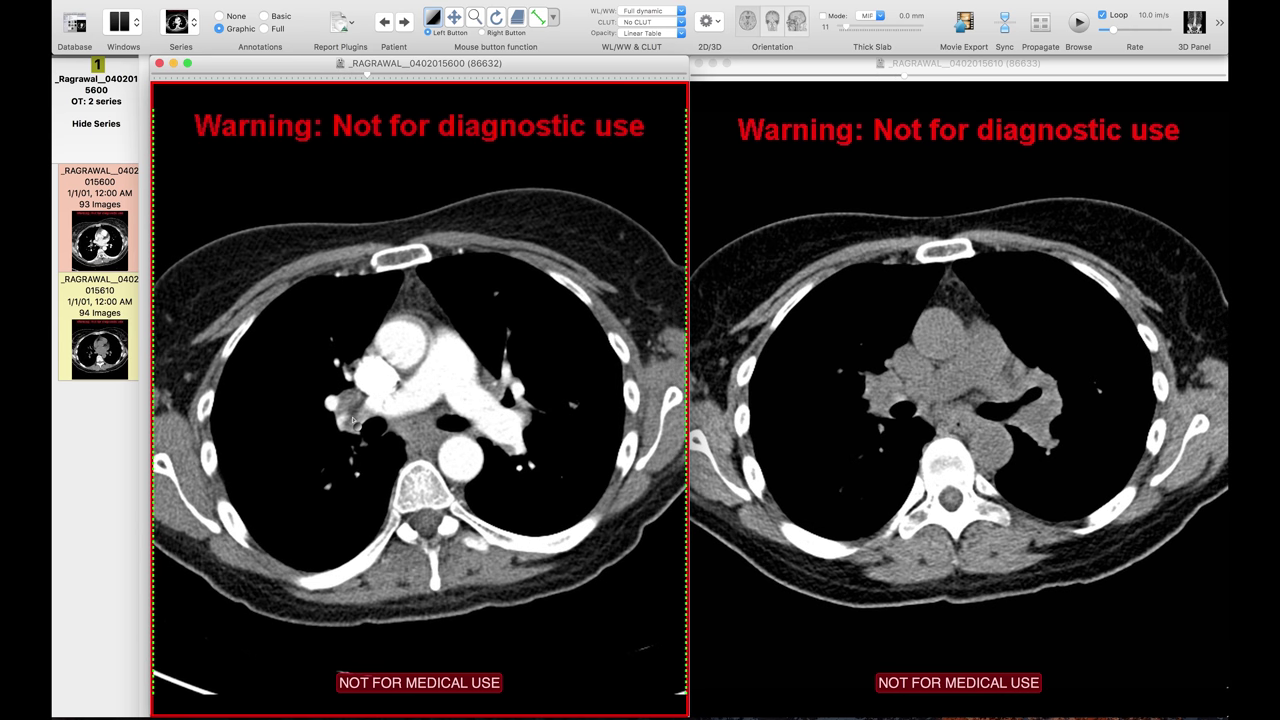
{"action": "left_click", "coordinate": [1041, 426]}
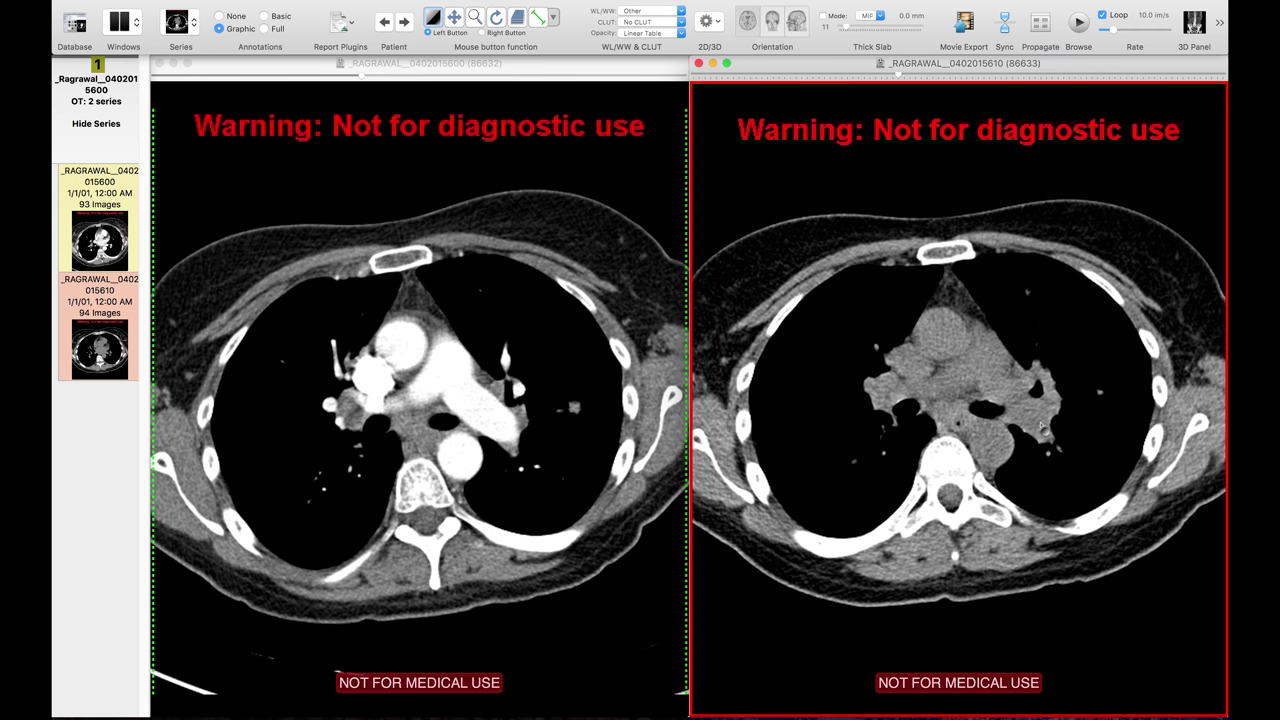
{"action": "scroll", "coordinate": [1044, 423], "scroll_direction": "down", "scroll_amount": 2}
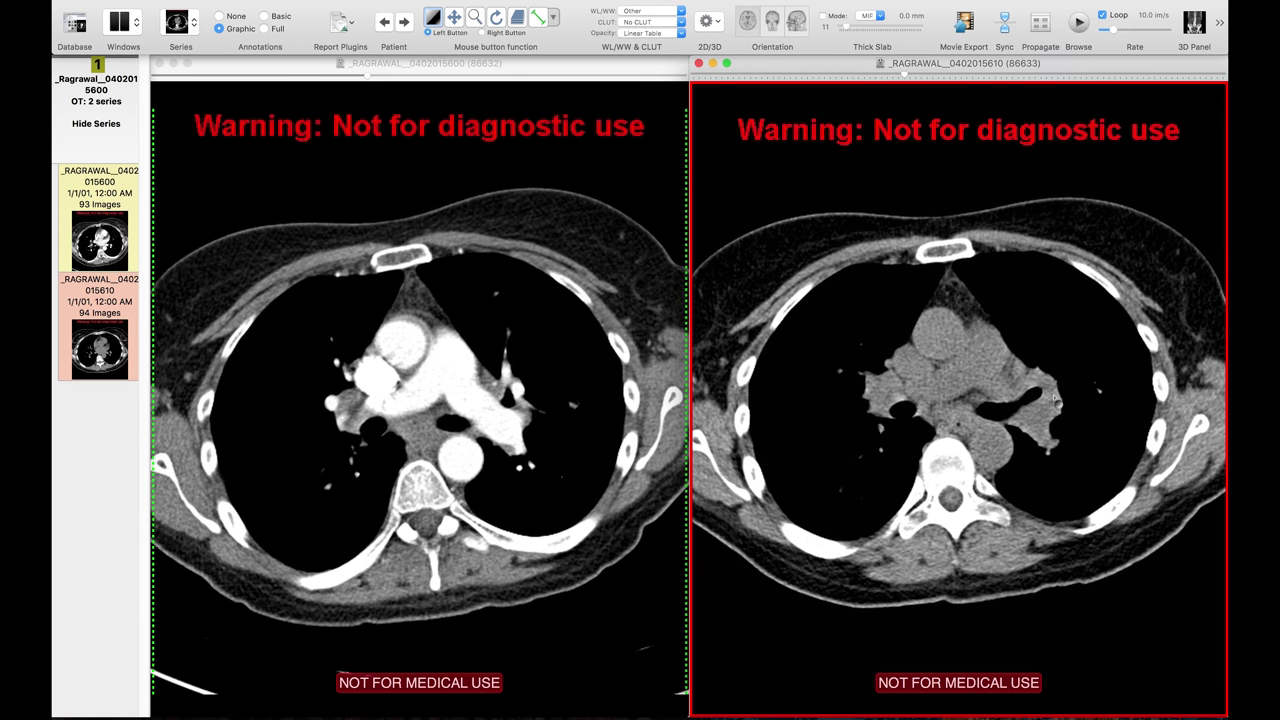
{"action": "scroll", "coordinate": [1045, 432], "scroll_direction": "down", "scroll_amount": 1}
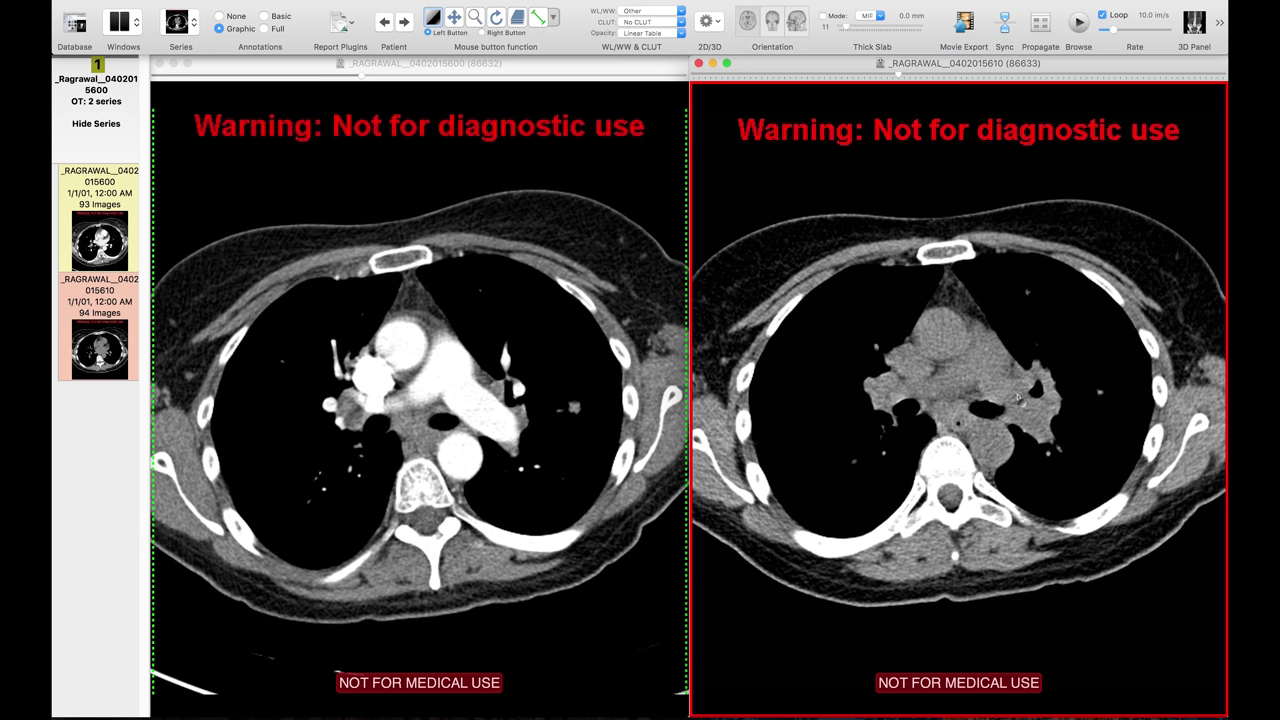
{"action": "scroll", "coordinate": [1055, 422], "scroll_direction": "down", "scroll_amount": 1}
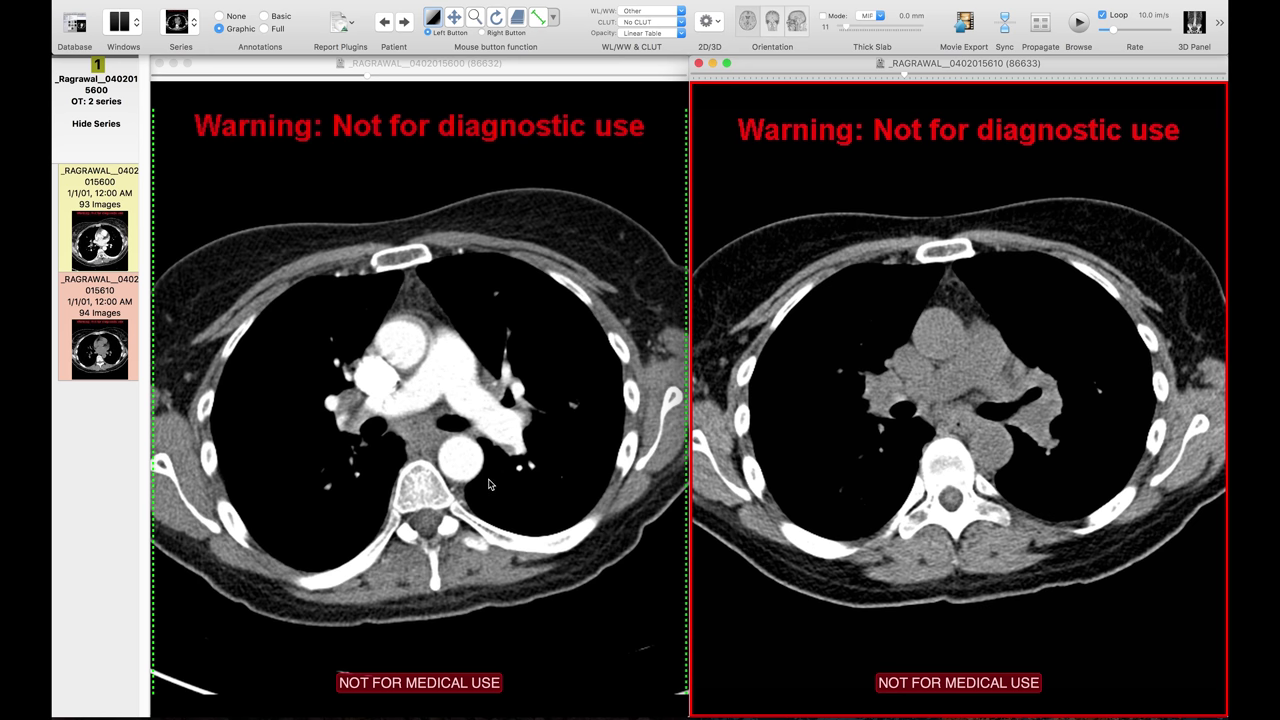
Step: Reactivate the contrast series and brighten its window level slightly
{"action": "left_click", "coordinate": [398, 401]}
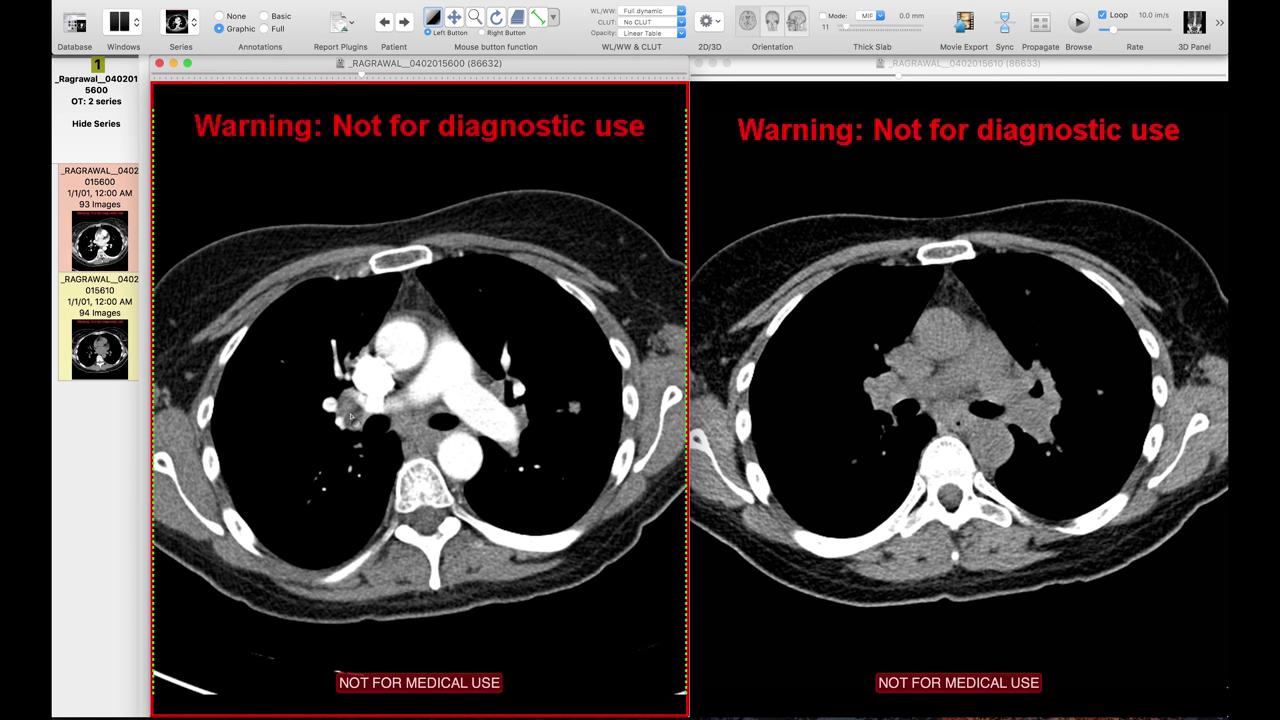
{"action": "left_click_drag", "start_coordinate": [353, 417], "coordinate": [364, 413]}
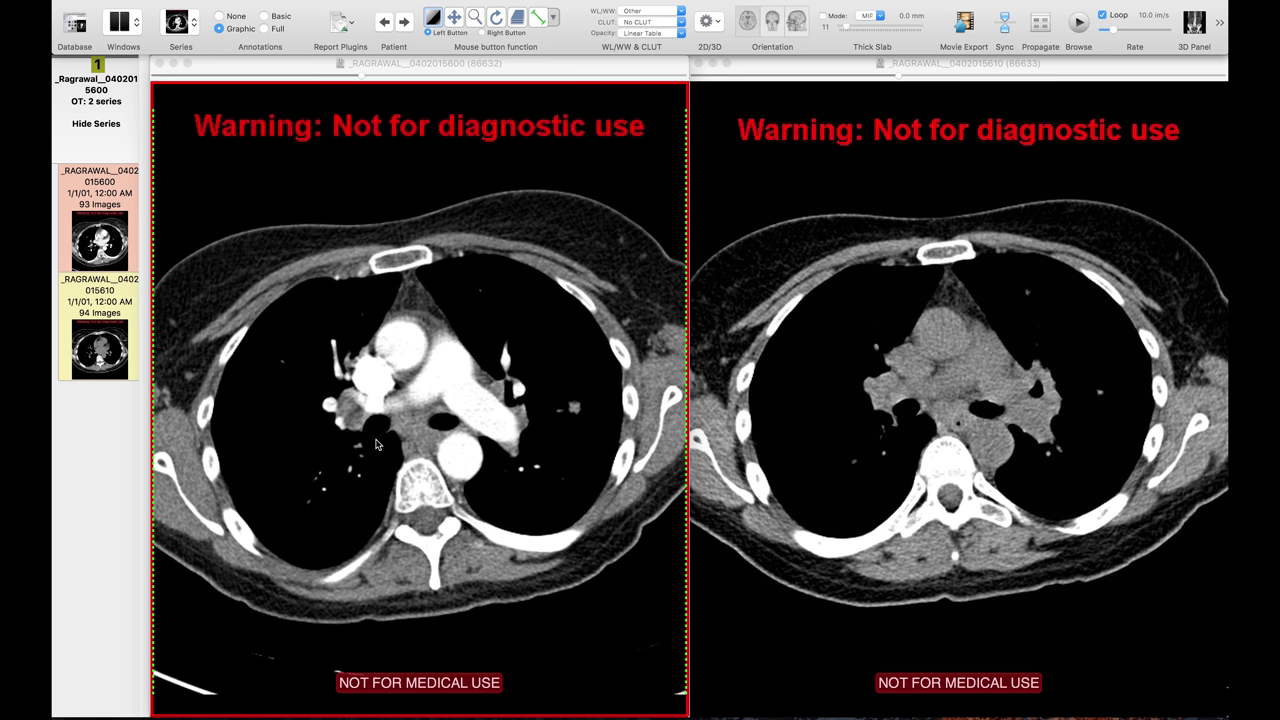
Step: Make the non-contrast viewer active, then switch back to the contrast viewer
{"action": "left_click", "coordinate": [828, 270]}
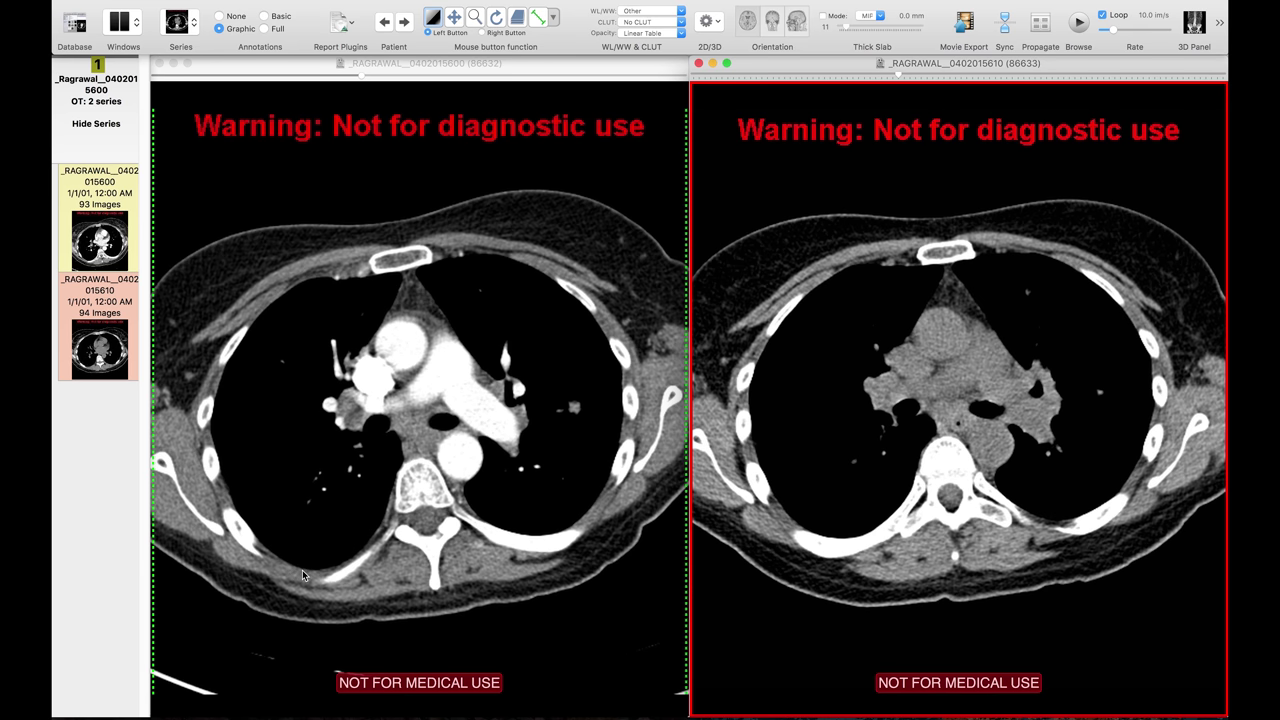
{"action": "left_click", "coordinate": [302, 512]}
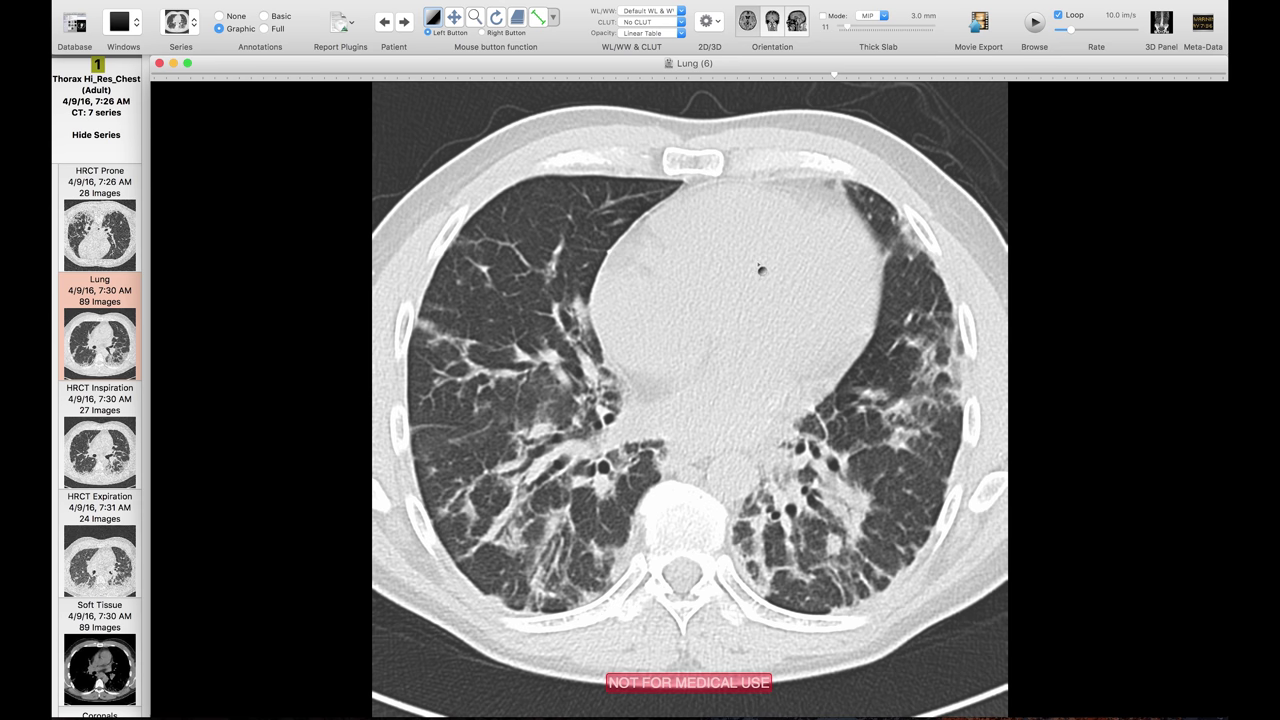
Step: Page down the Lung series to a heart-level slice showing lower-lung reticular fibrosis
{"action": "scroll", "coordinate": [759, 270], "scroll_direction": "down", "scroll_amount": 3}
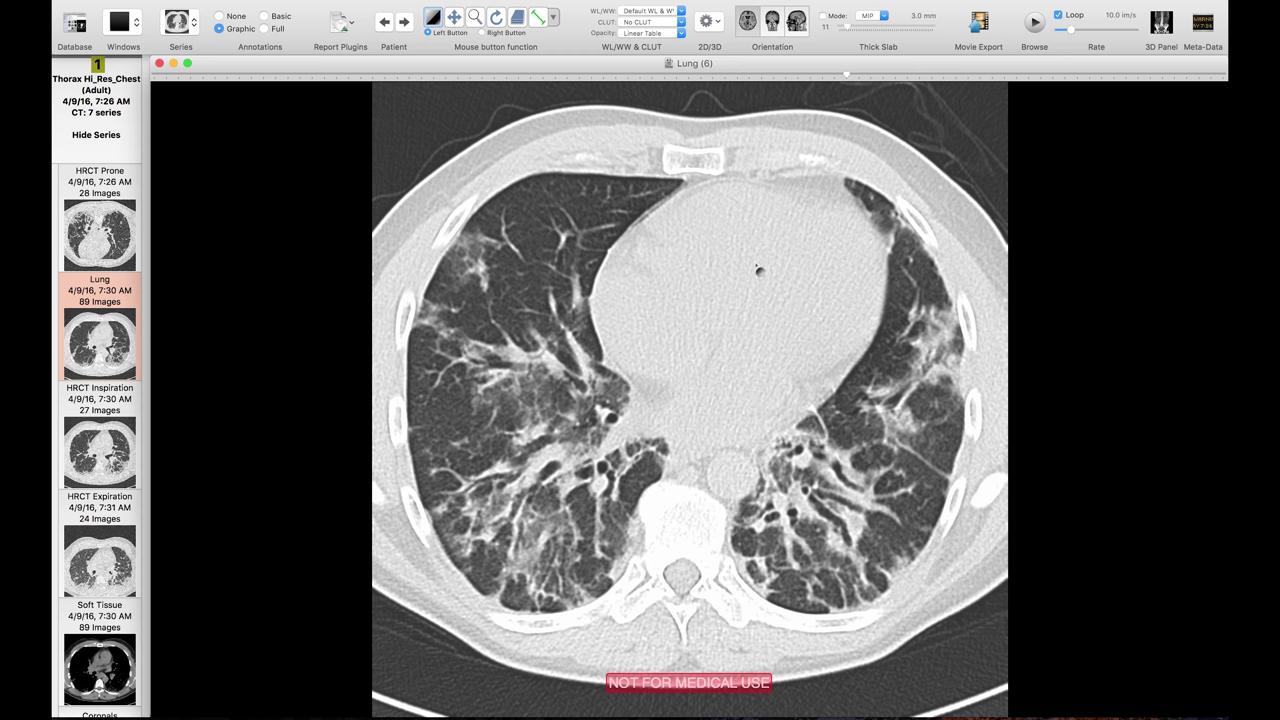
{"action": "scroll", "coordinate": [759, 270], "scroll_direction": "down", "scroll_amount": 2}
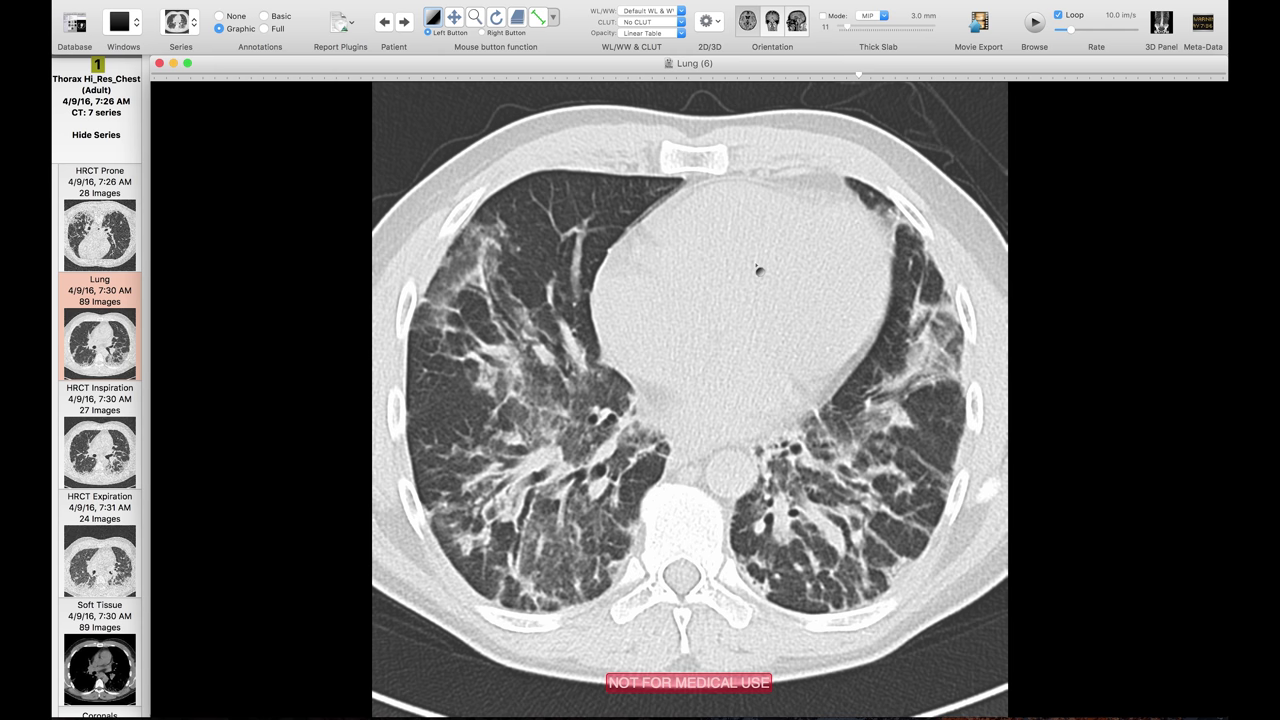
{"action": "scroll", "coordinate": [759, 270], "scroll_direction": "down", "scroll_amount": 3}
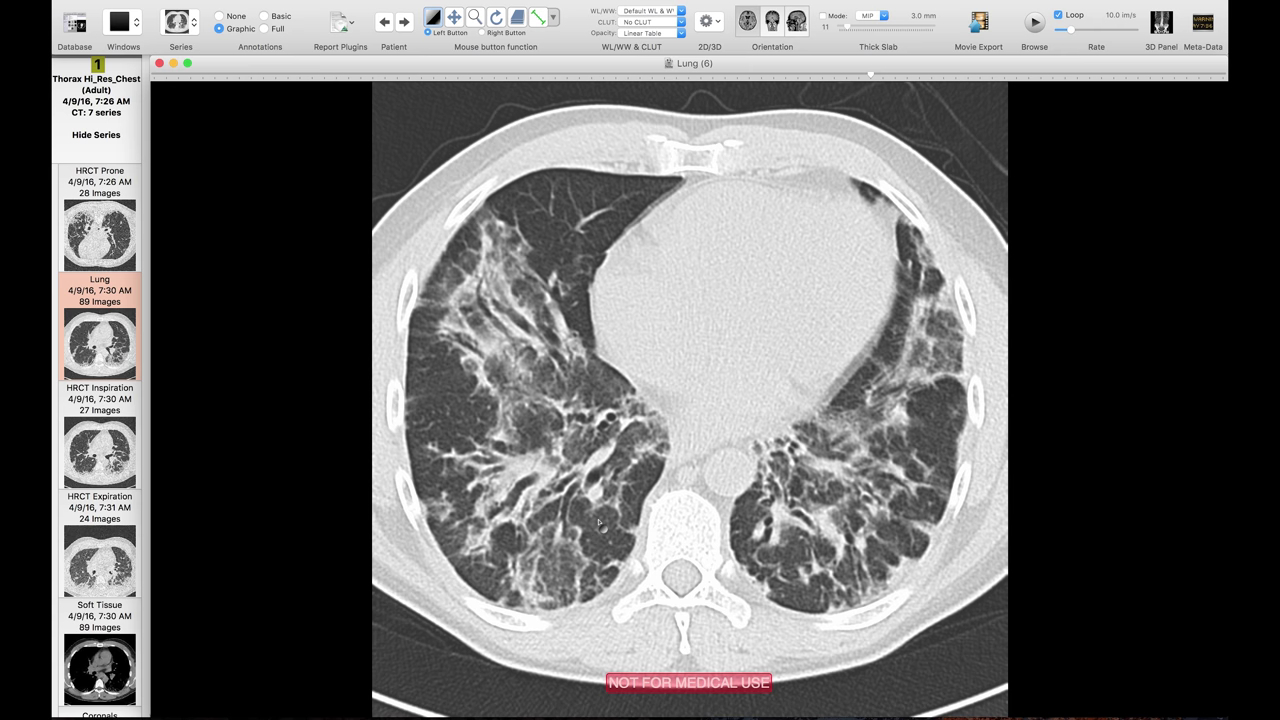
Step: Load the 24-image HRCT Expiration series and page to the lung bases checking for air trapping
{"action": "left_click", "coordinate": [105, 560]}
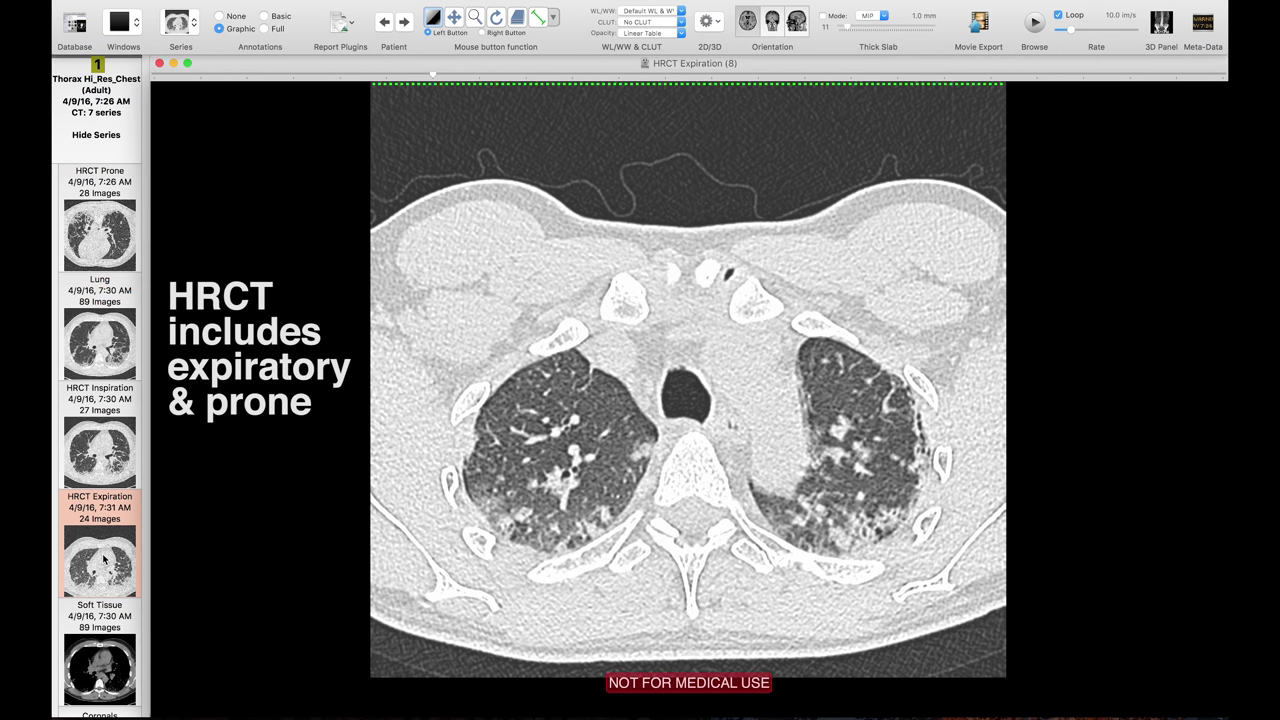
{"action": "scroll", "coordinate": [531, 428], "scroll_direction": "down", "scroll_amount": 2}
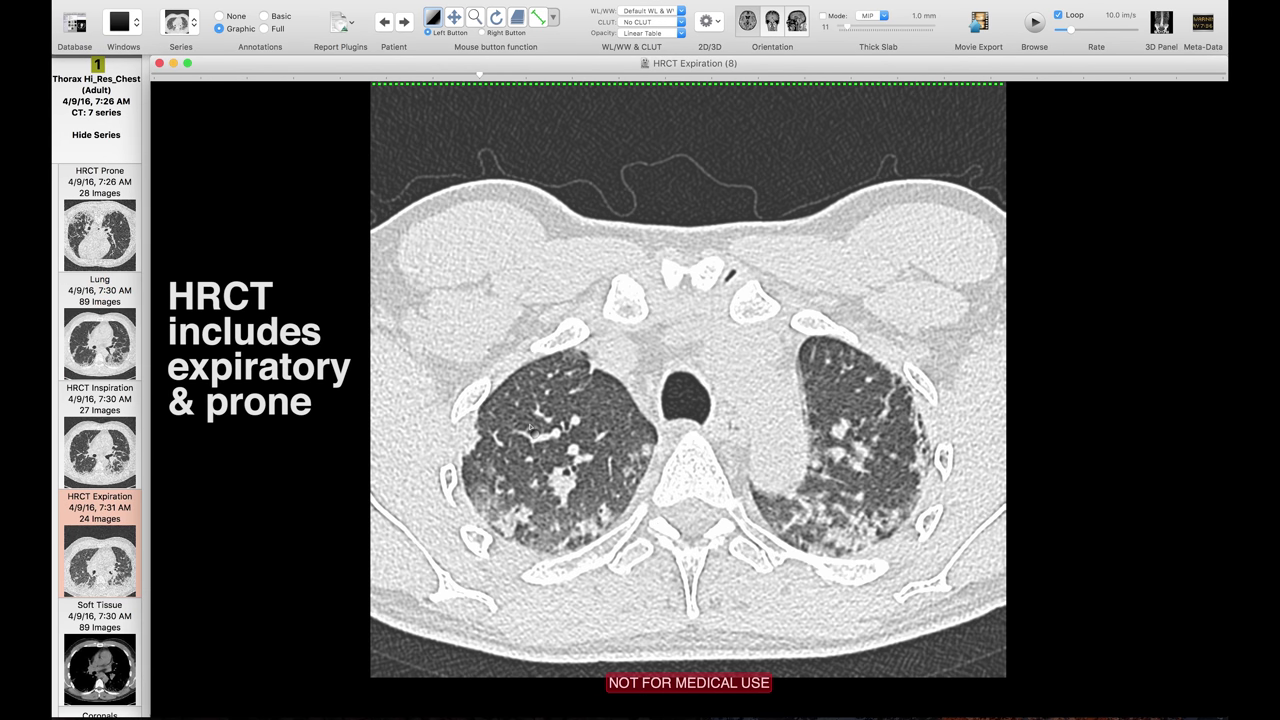
{"action": "scroll", "coordinate": [531, 428], "scroll_direction": "down", "scroll_amount": 2}
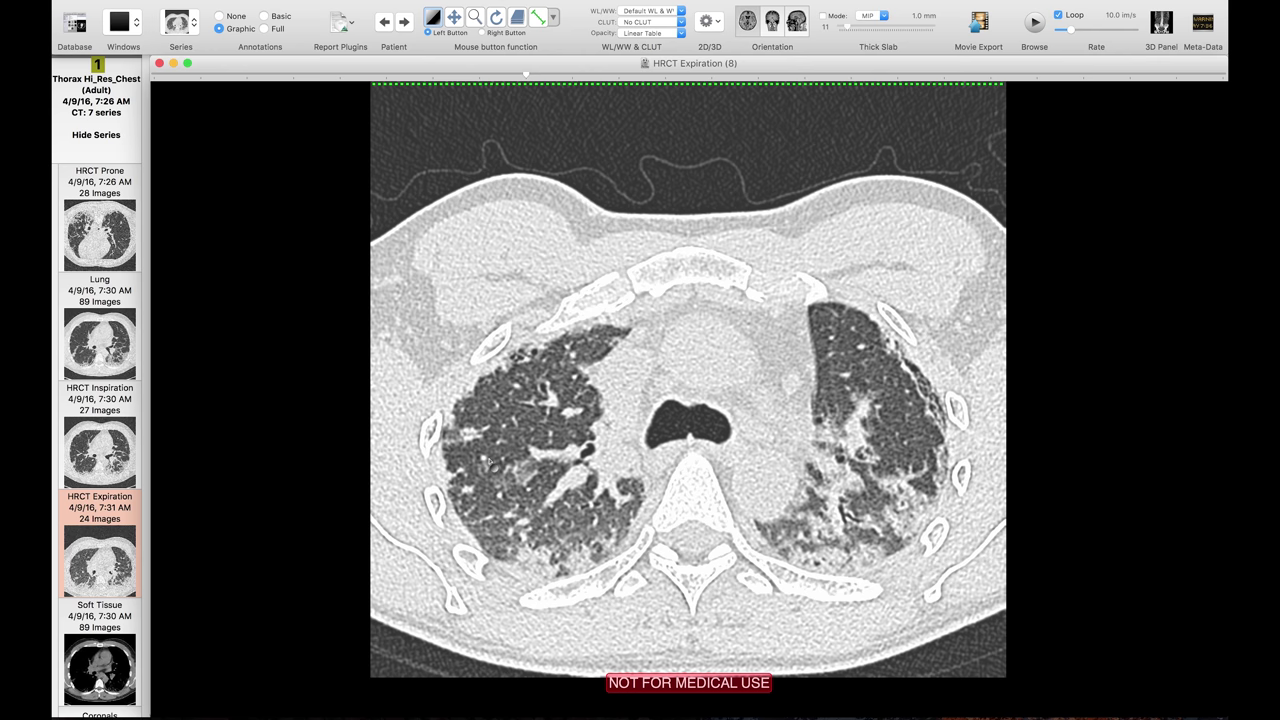
{"action": "scroll", "coordinate": [494, 465], "scroll_direction": "down", "scroll_amount": 1}
{"action": "scroll", "coordinate": [492, 462], "scroll_direction": "down", "scroll_amount": 4}
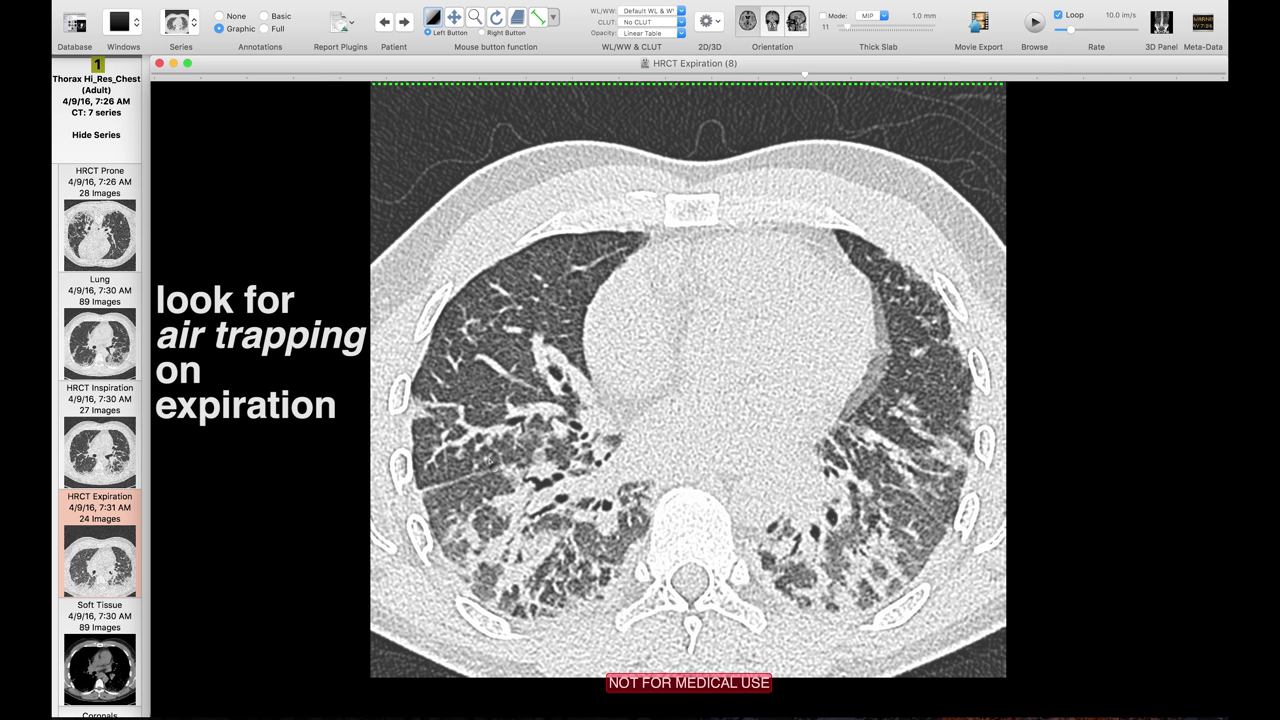
{"action": "scroll", "coordinate": [688, 380], "scroll_direction": "down", "scroll_amount": 1}
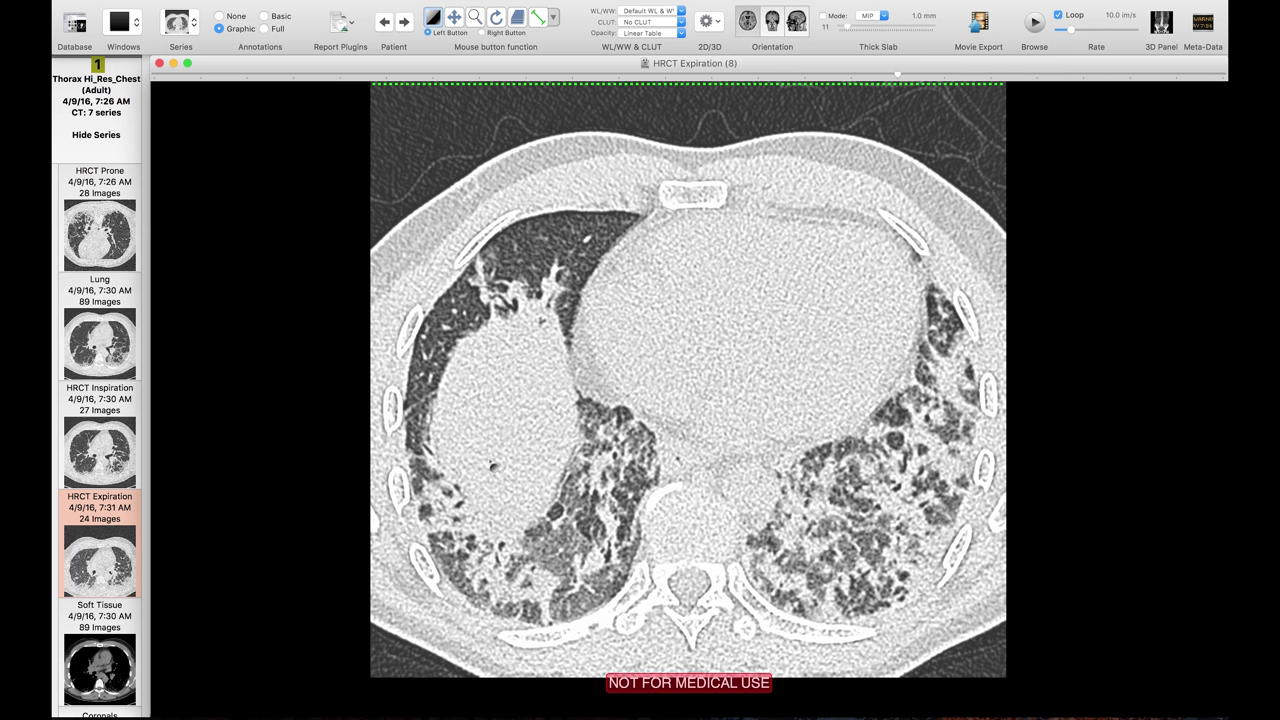
{"action": "scroll", "coordinate": [688, 380], "scroll_direction": "down", "scroll_amount": 2}
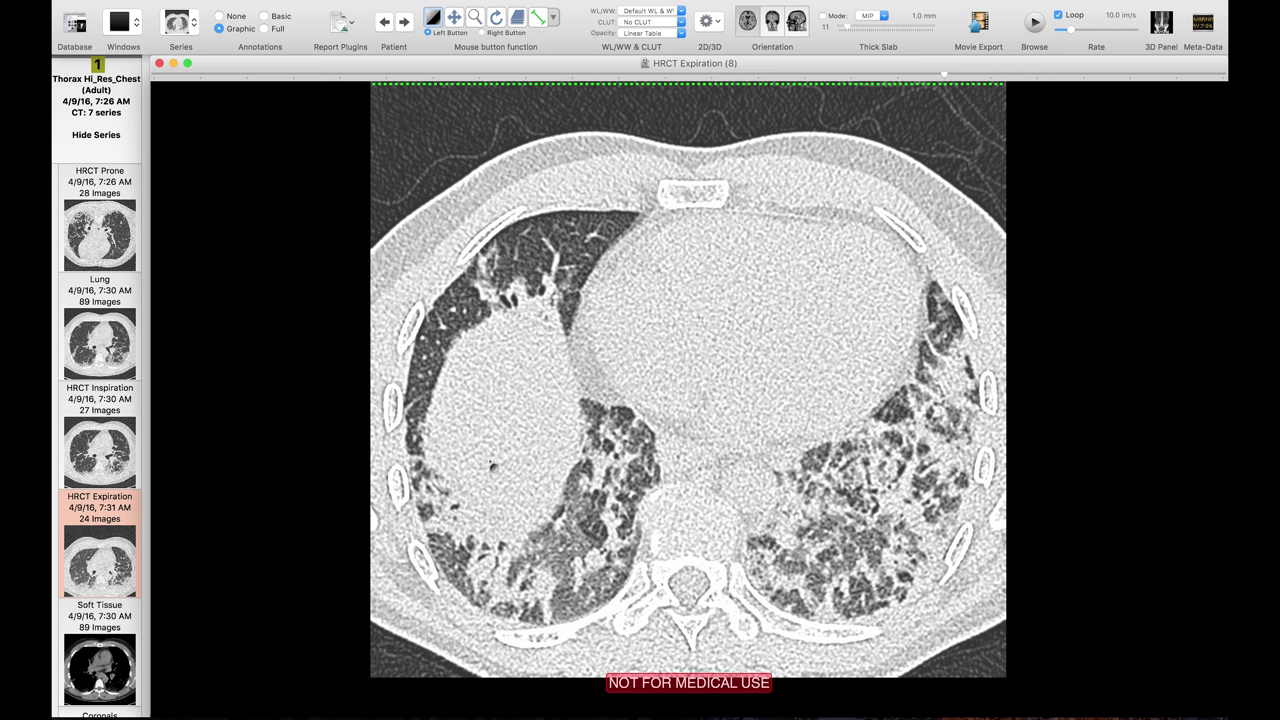
{"action": "scroll", "coordinate": [492, 466], "scroll_direction": "down", "scroll_amount": 2}
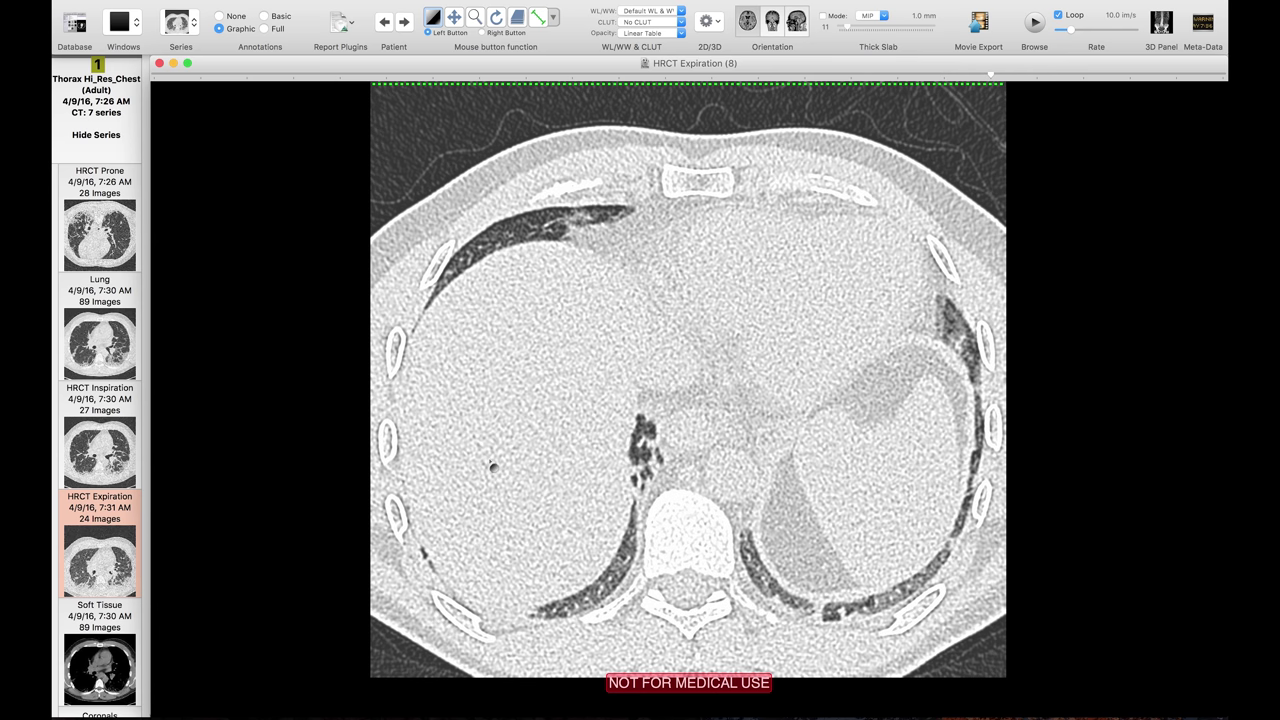
{"action": "scroll", "coordinate": [492, 466], "scroll_direction": "up", "scroll_amount": 2}
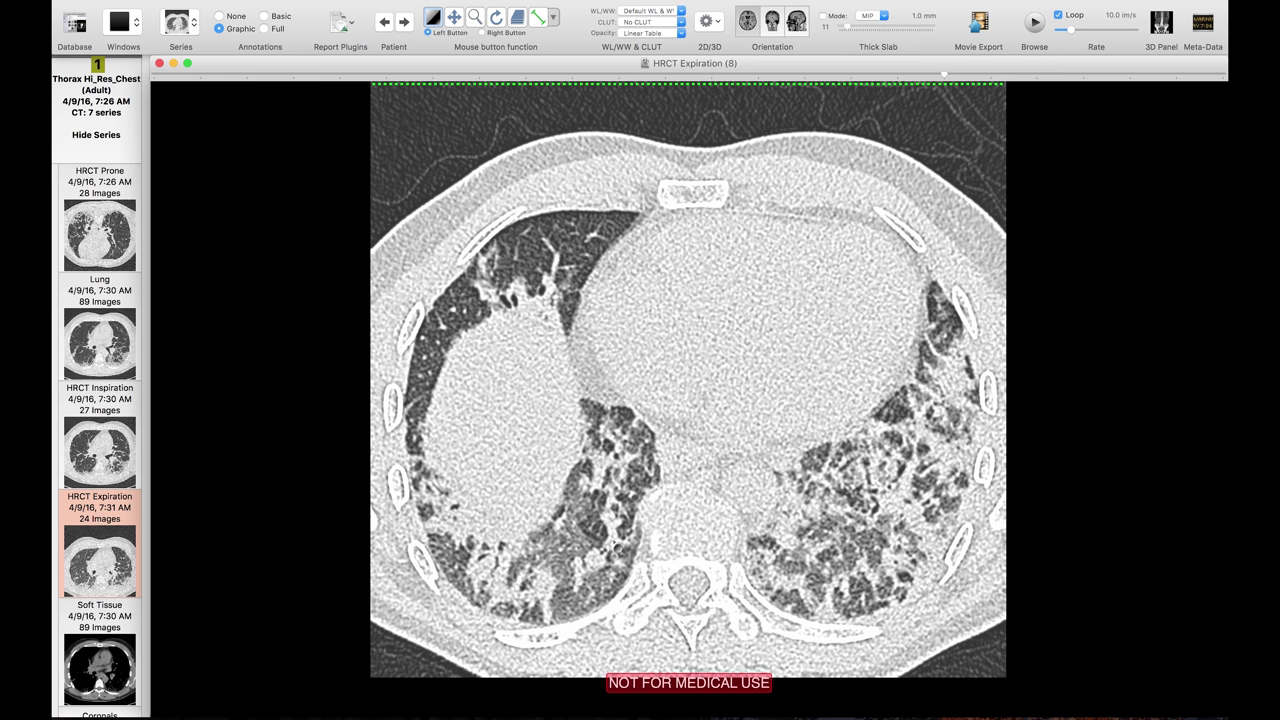
Step: Show the HRCT Prone series and page down through several slices
{"action": "left_click", "coordinate": [113, 242]}
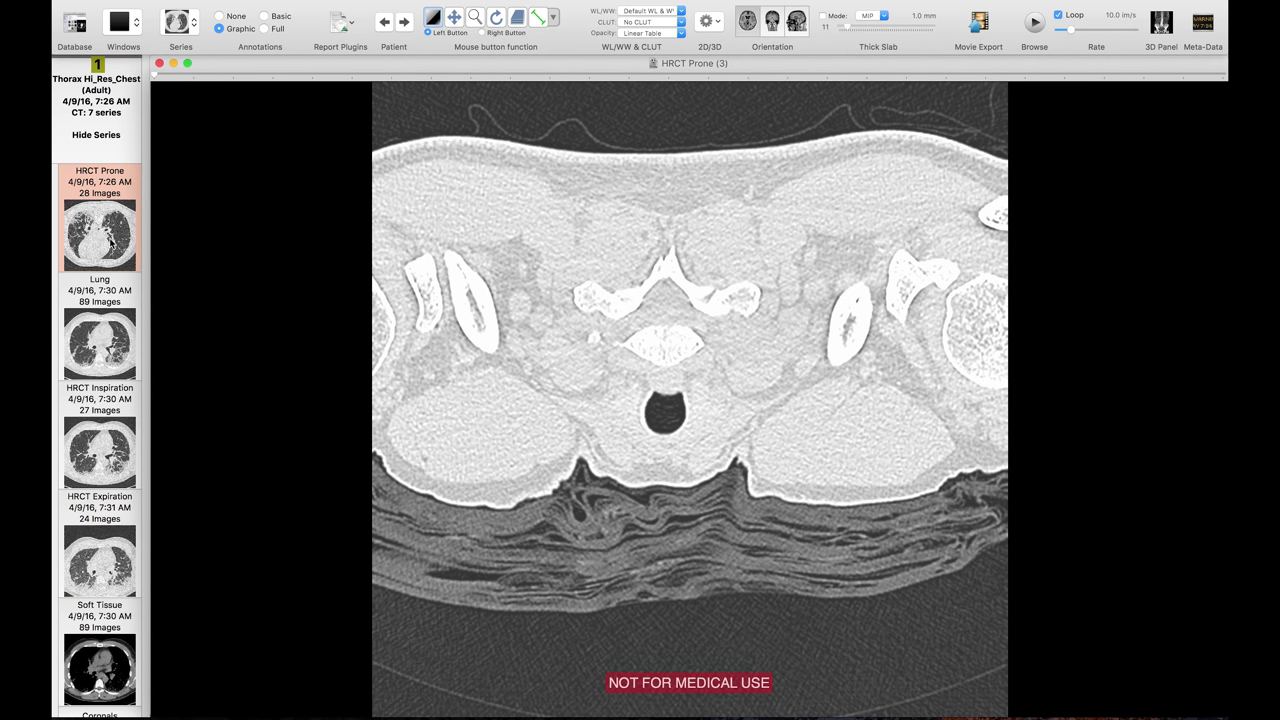
{"action": "scroll", "coordinate": [690, 400], "scroll_direction": "down", "scroll_amount": 4}
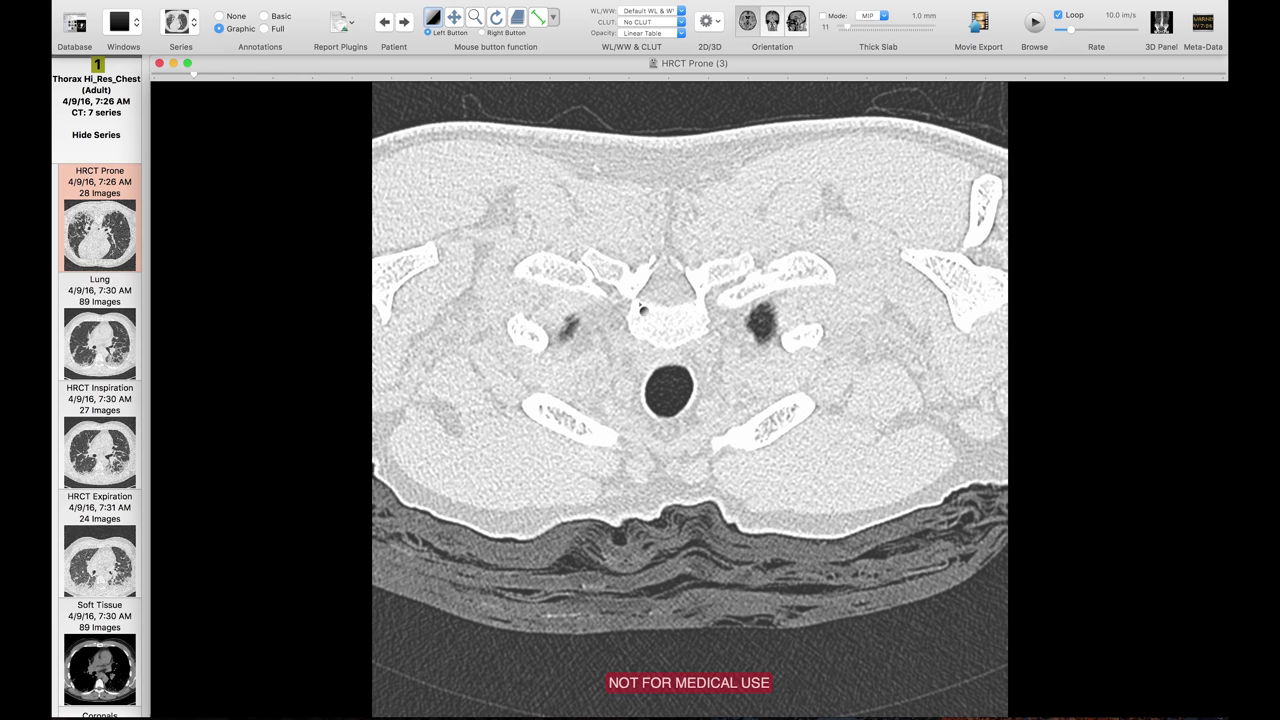
{"action": "scroll", "coordinate": [690, 400], "scroll_direction": "down", "scroll_amount": 8}
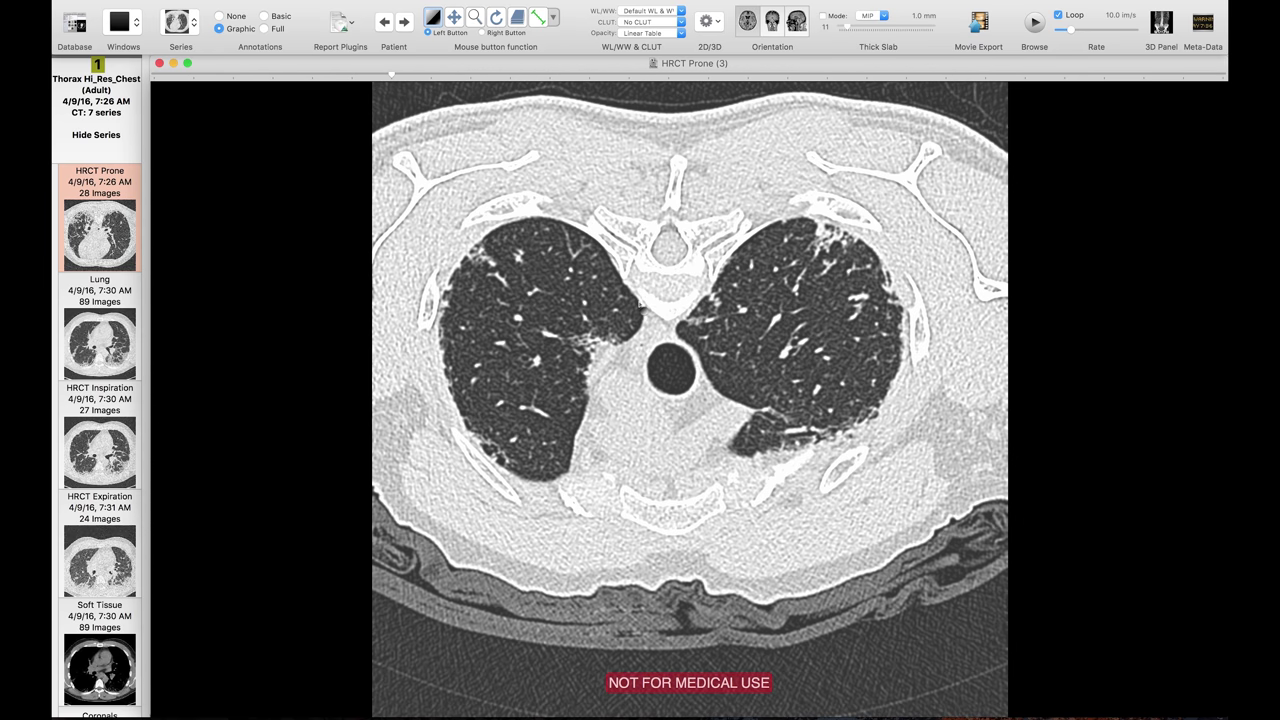
{"action": "scroll", "coordinate": [690, 400], "scroll_direction": "down", "scroll_amount": 4}
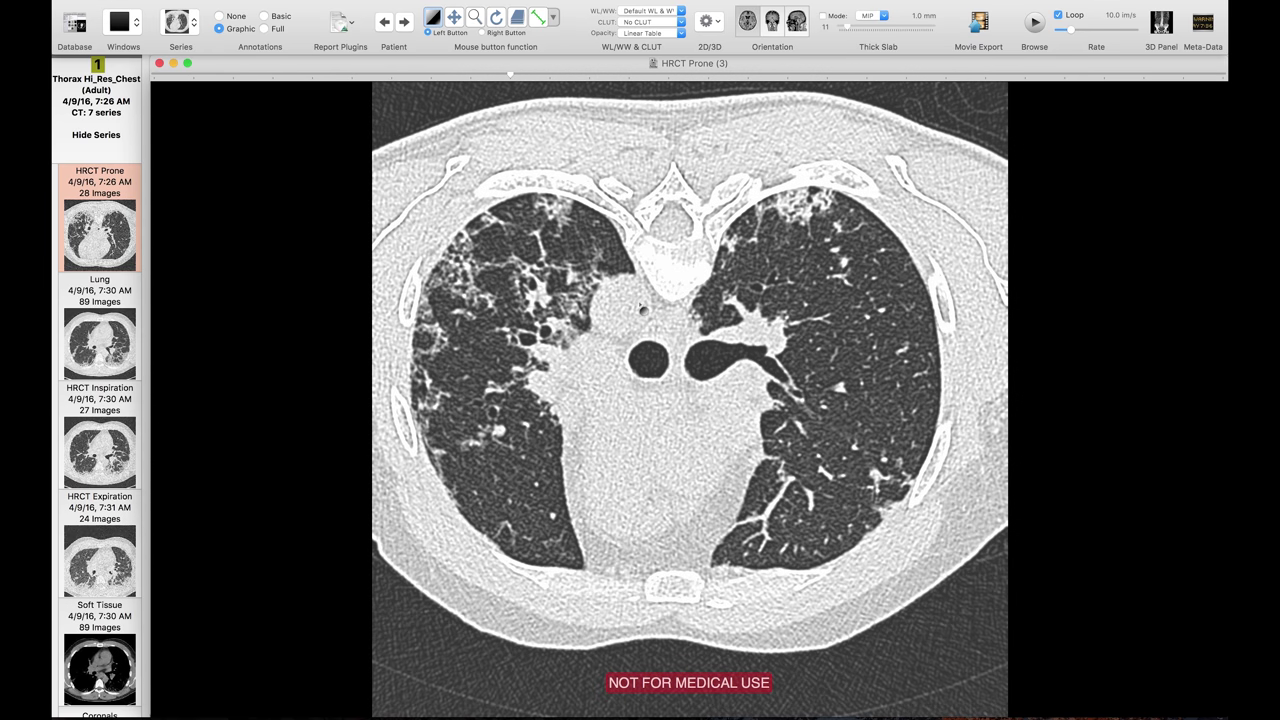
{"action": "scroll", "coordinate": [643, 309], "scroll_direction": "down", "scroll_amount": 8}
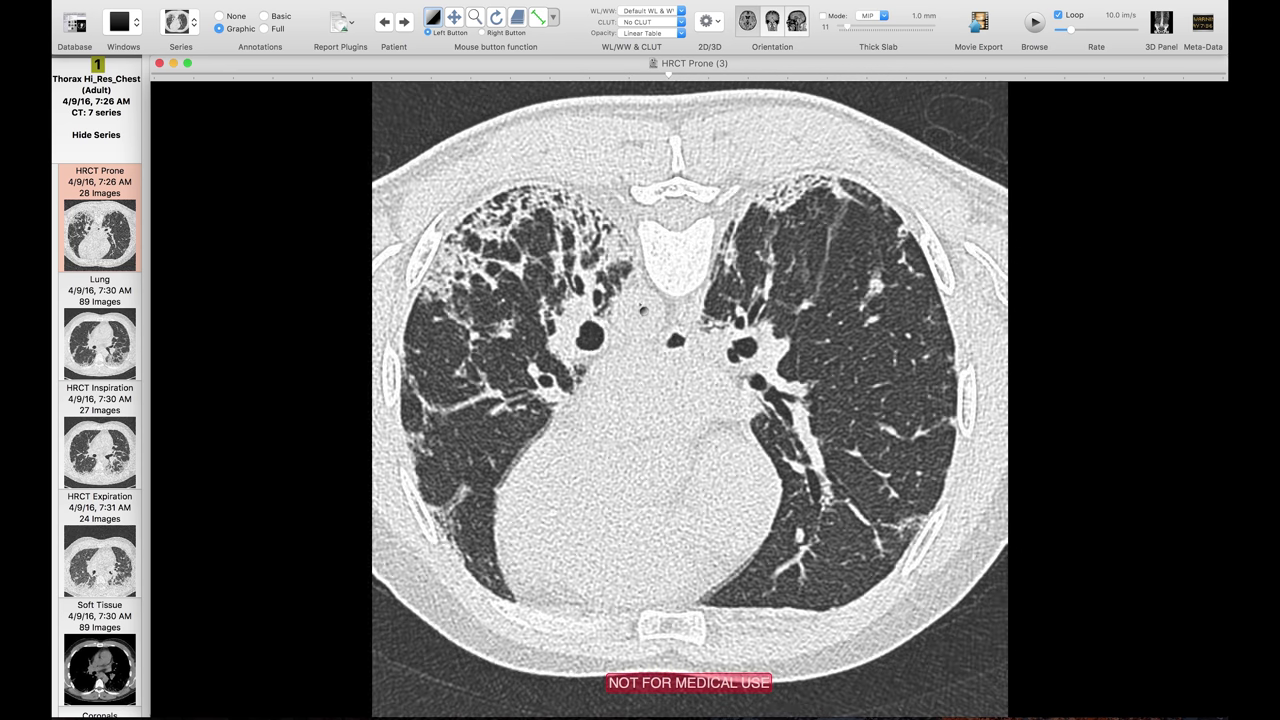
Step: Load the Lung series for comparison and page through a few of its slices
{"action": "left_click", "coordinate": [100, 341]}
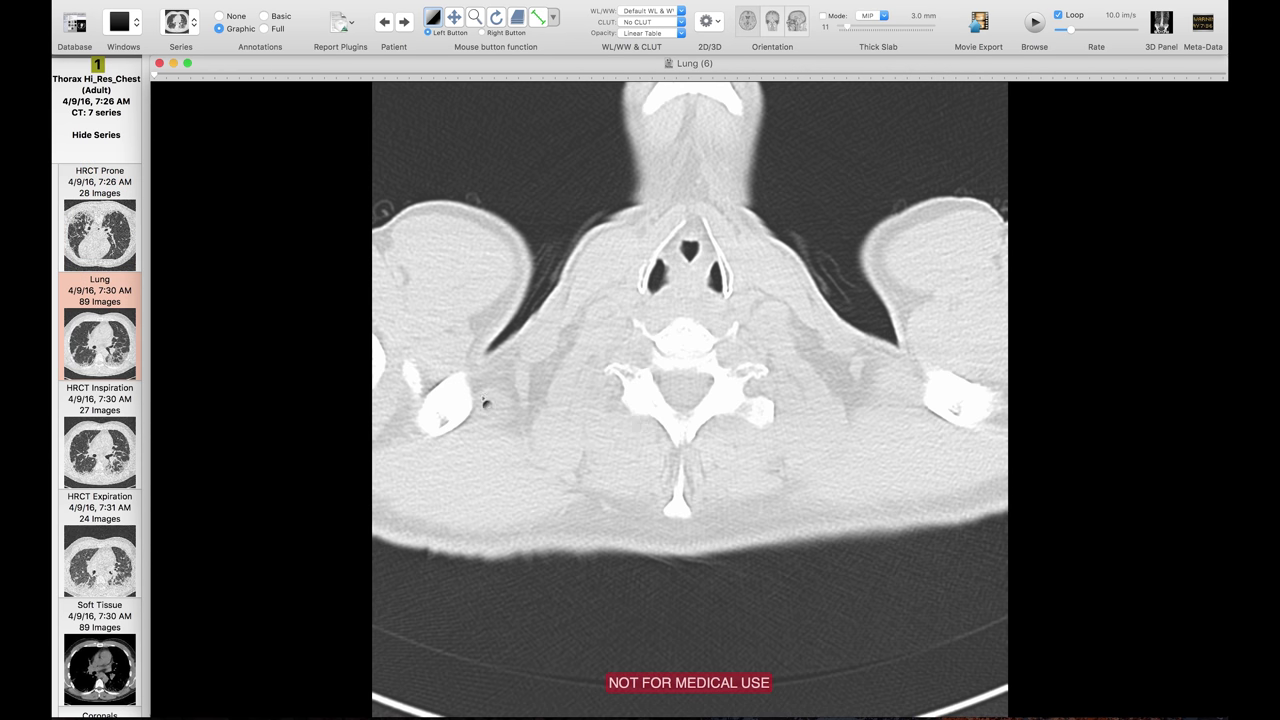
{"action": "scroll", "coordinate": [638, 420], "scroll_direction": "down", "scroll_amount": 3}
{"action": "scroll", "coordinate": [638, 420], "scroll_direction": "down", "scroll_amount": 15}
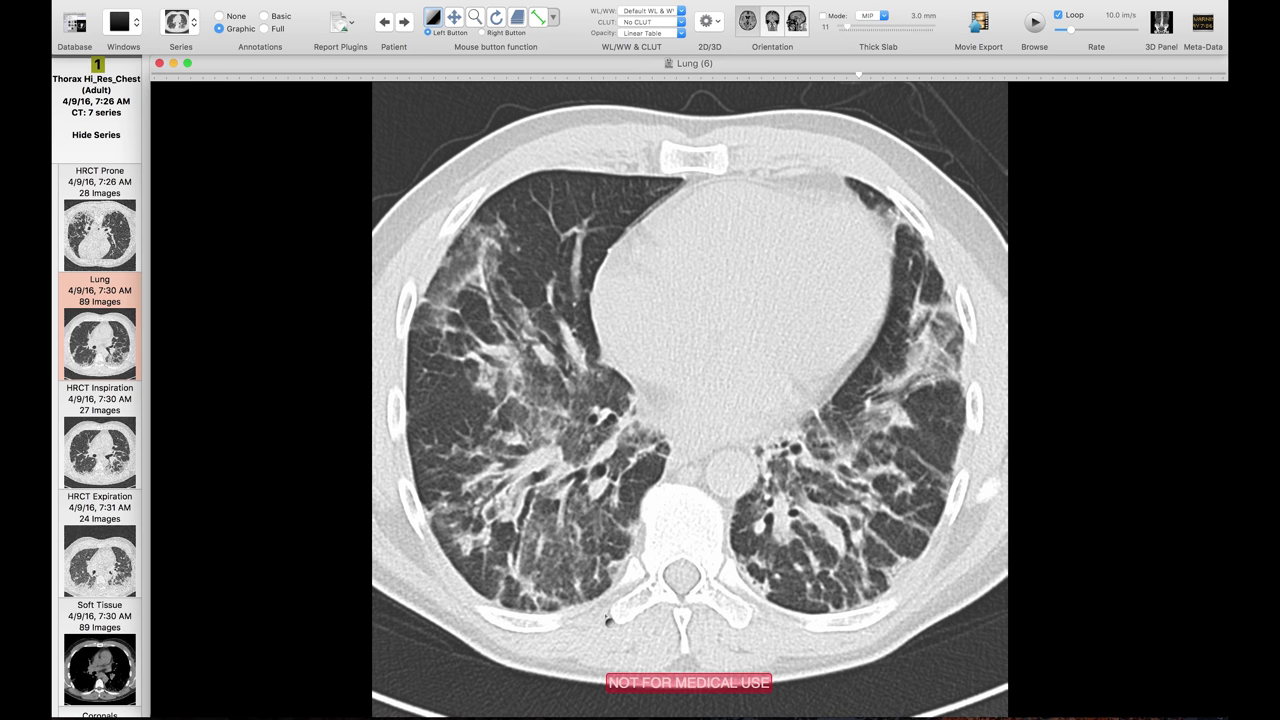
{"action": "scroll", "coordinate": [607, 620], "scroll_direction": "up", "scroll_amount": 3}
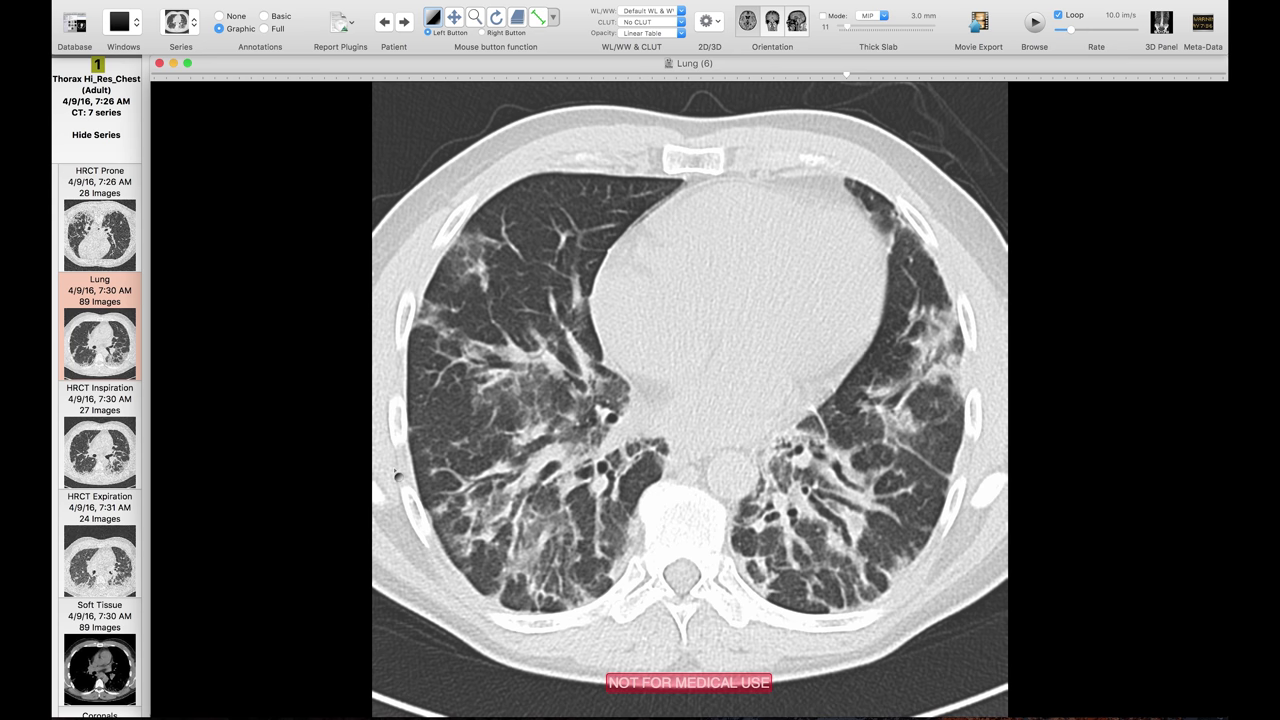
Step: Return to the HRCT Prone series and page down to below the carina
{"action": "left_click", "coordinate": [126, 234]}
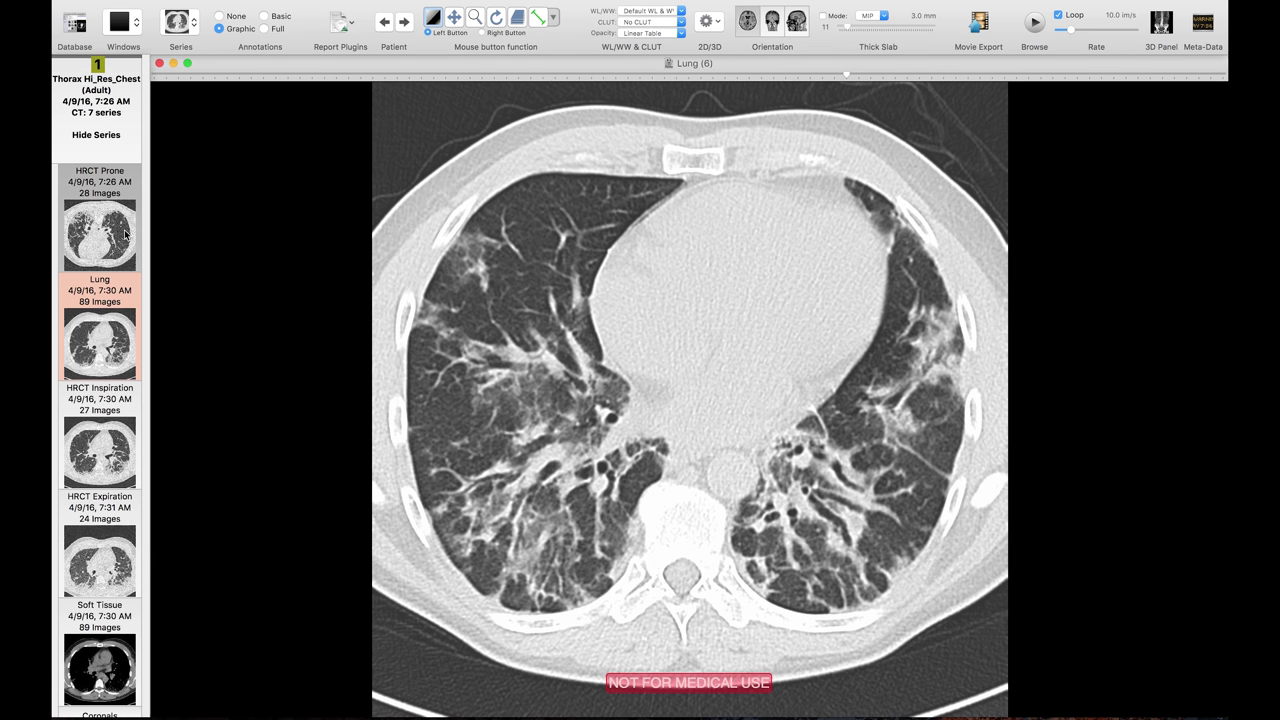
{"action": "scroll", "coordinate": [690, 400], "scroll_direction": "down", "scroll_amount": 10}
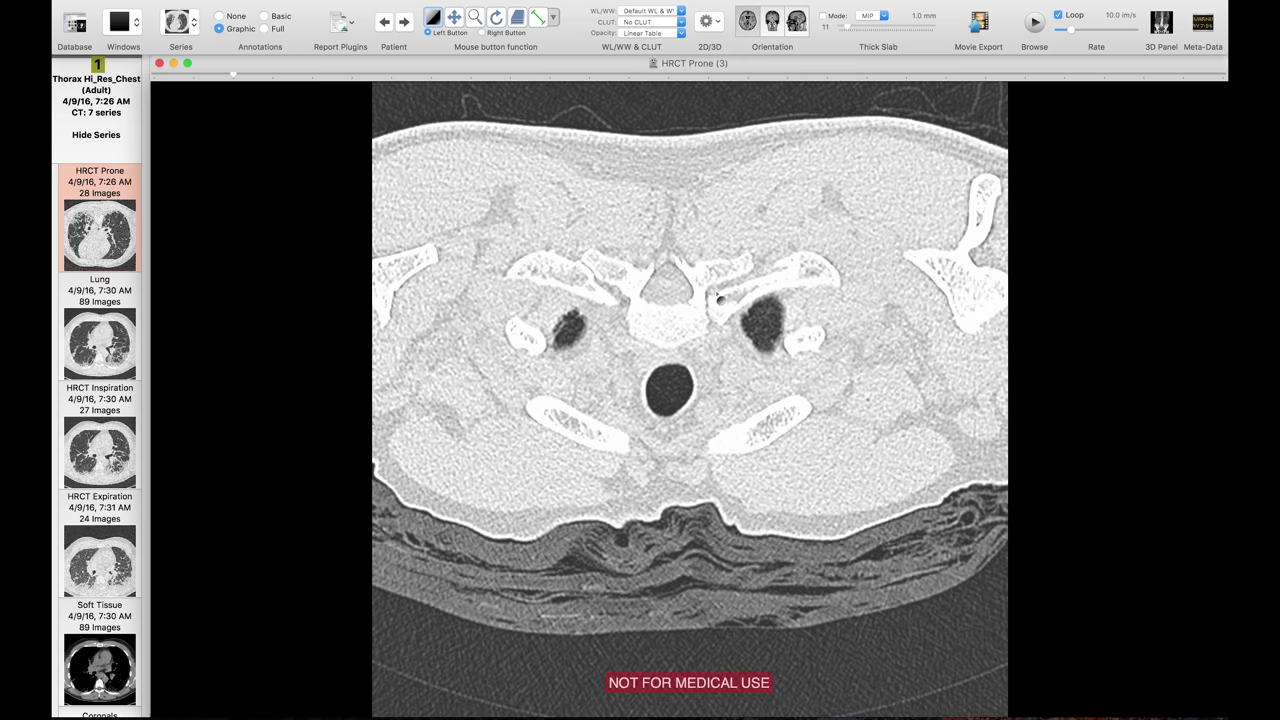
{"action": "scroll", "coordinate": [690, 400], "scroll_direction": "down", "scroll_amount": 4}
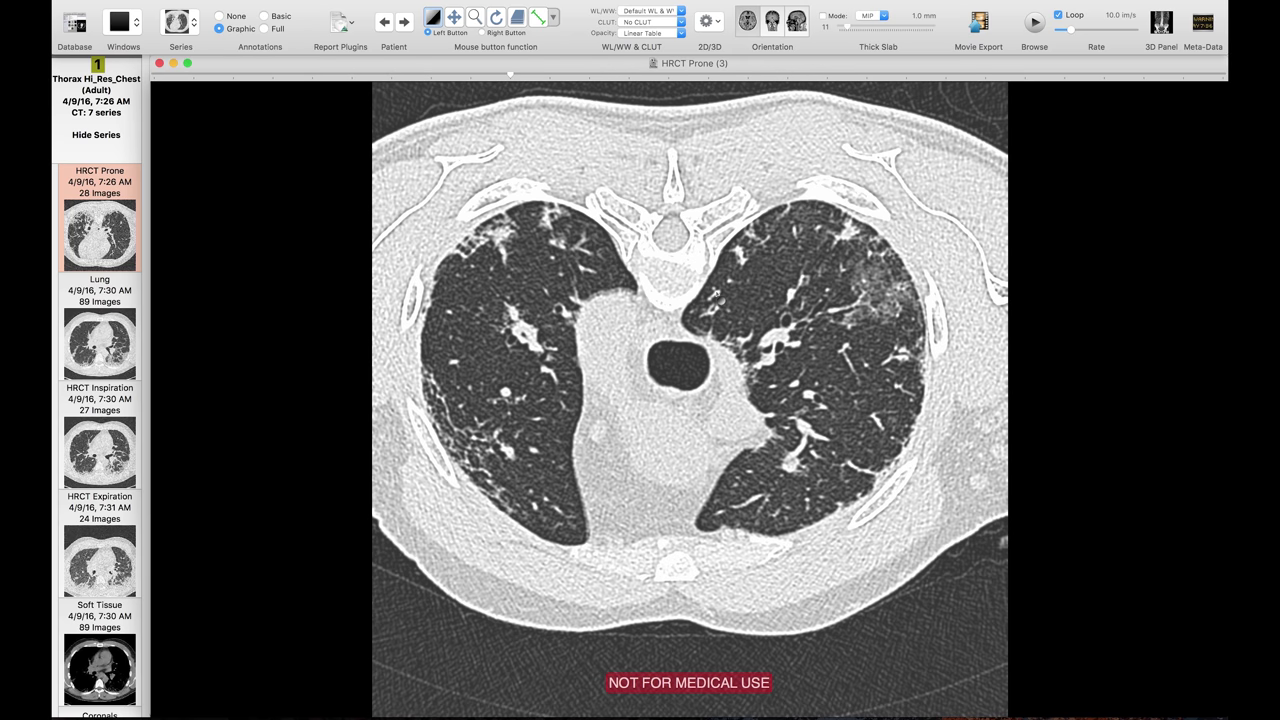
{"action": "scroll", "coordinate": [717, 294], "scroll_direction": "down", "scroll_amount": 3}
{"action": "scroll", "coordinate": [717, 293], "scroll_direction": "down", "scroll_amount": 3}
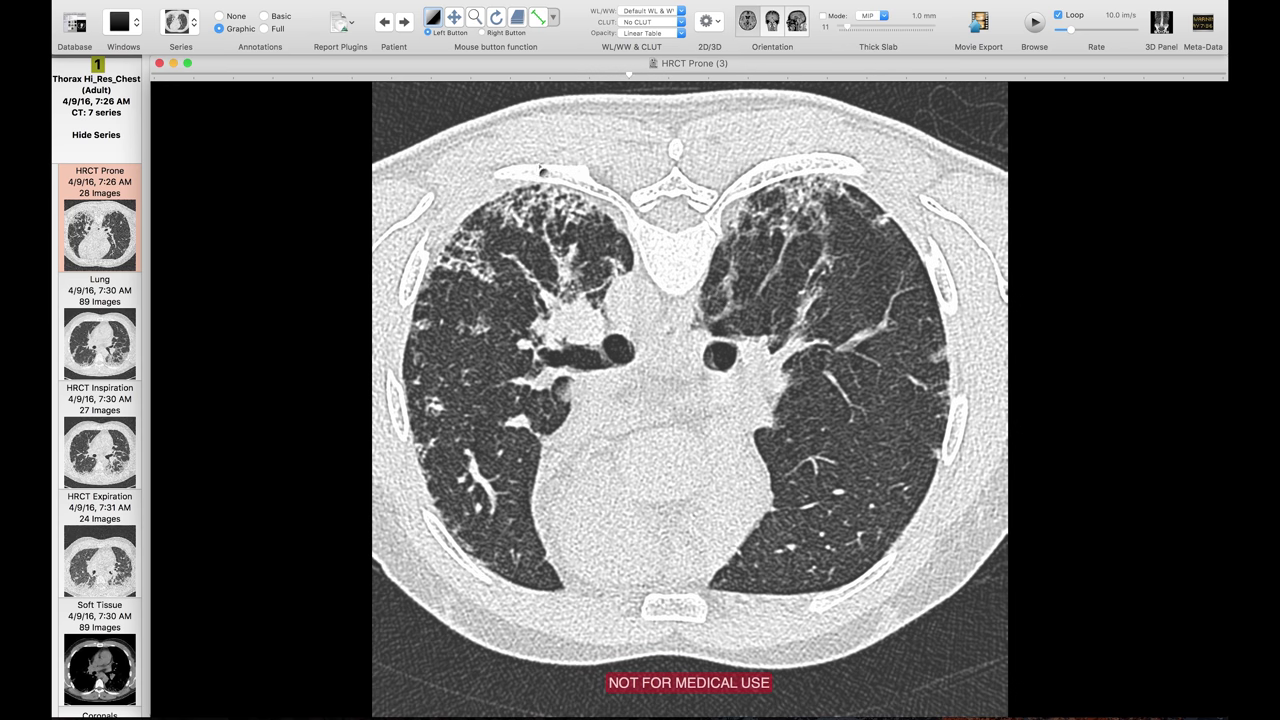